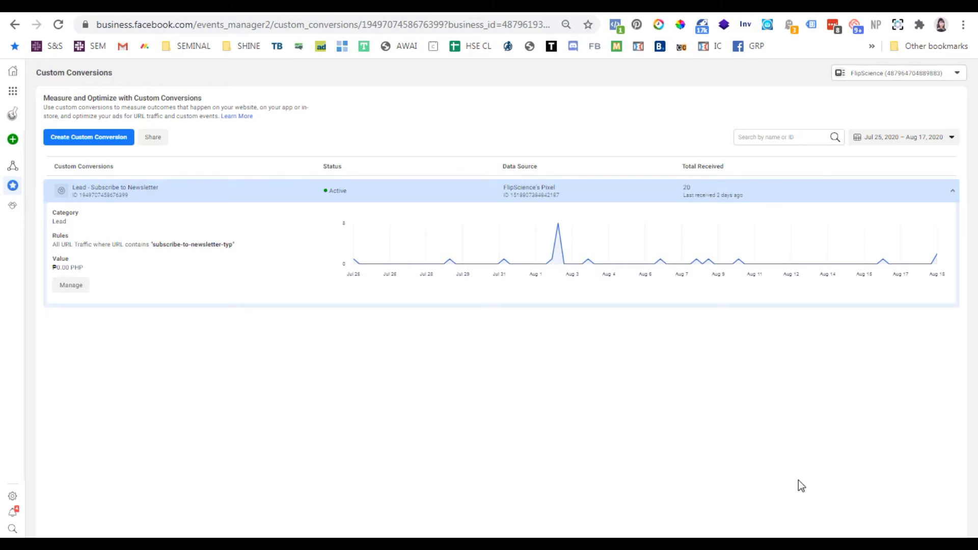
key("ctrl+Tab")
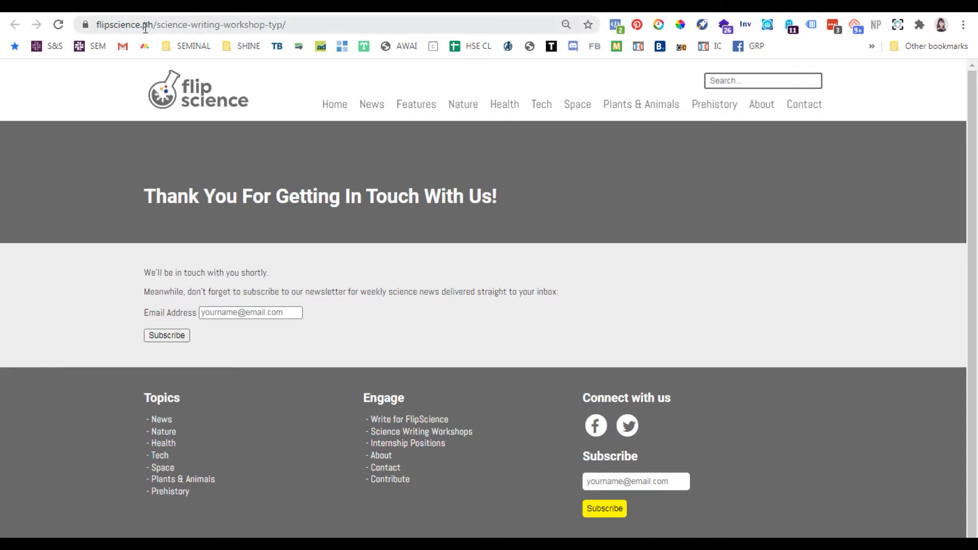
left_click(119, 27)
double_click(119, 28)
left_click(153, 25)
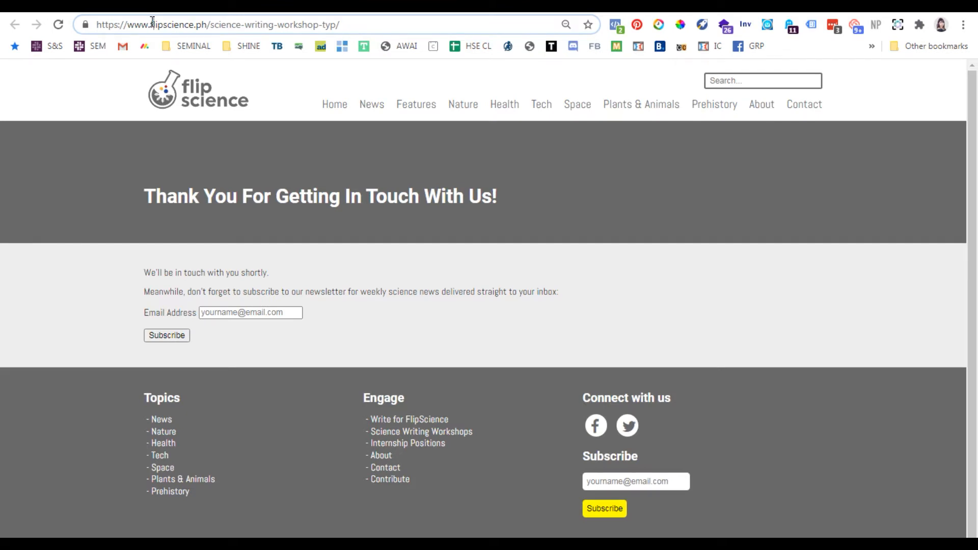
left_click_drag(152, 22, 340, 28)
key("ctrl+c")
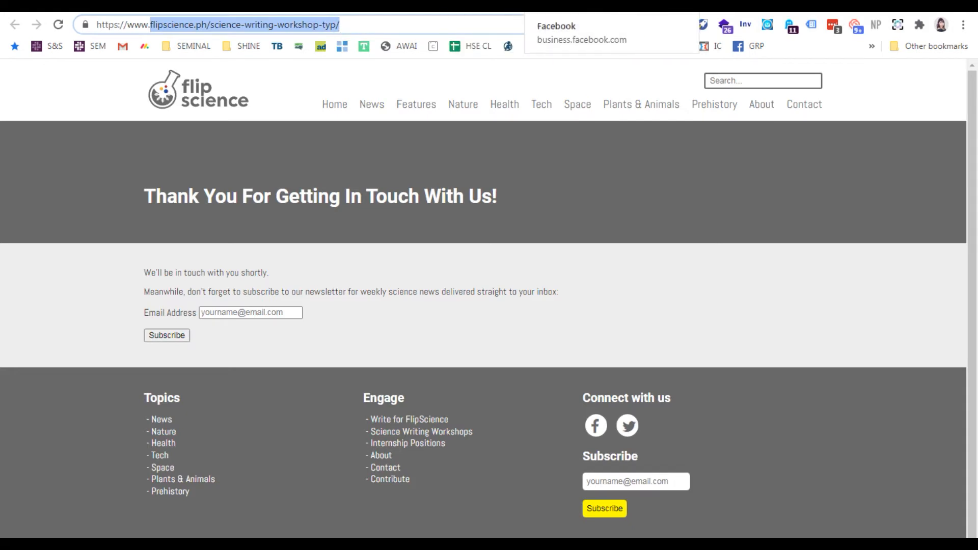
Step: Start a new custom conversion in Facebook Events Manager and name it "Filled Out Contact Form"
left_click(568, 6)
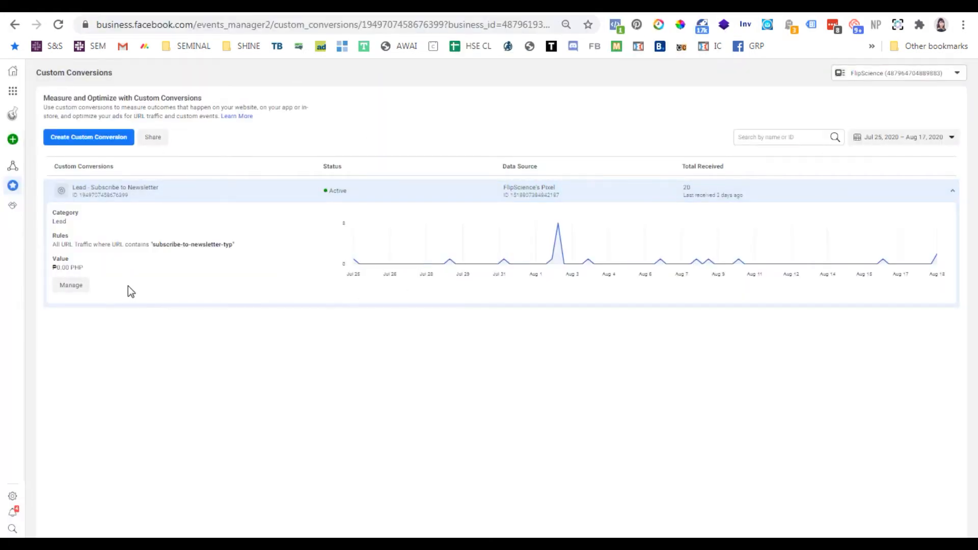
left_click(110, 139)
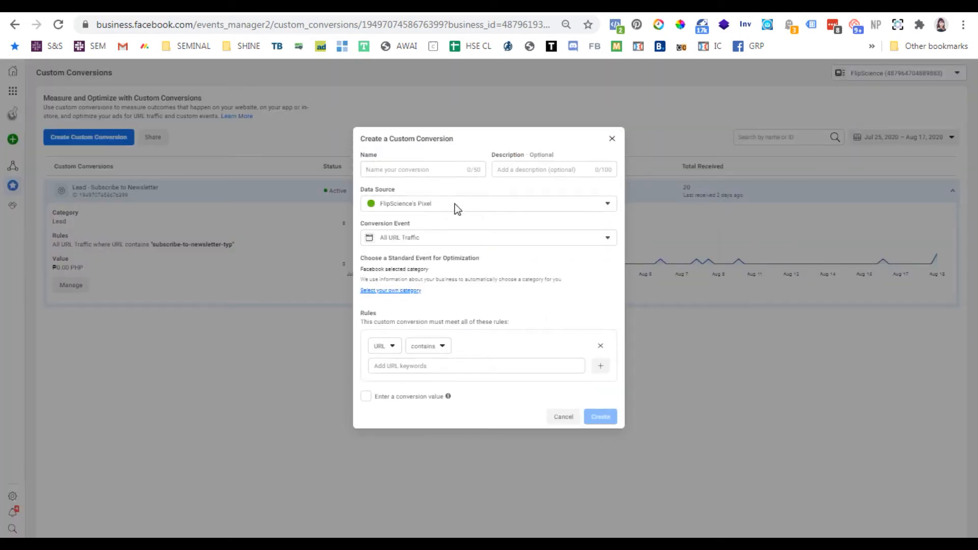
left_click(464, 168)
type("Contact Us")
key("Home")
type("Filled Out")
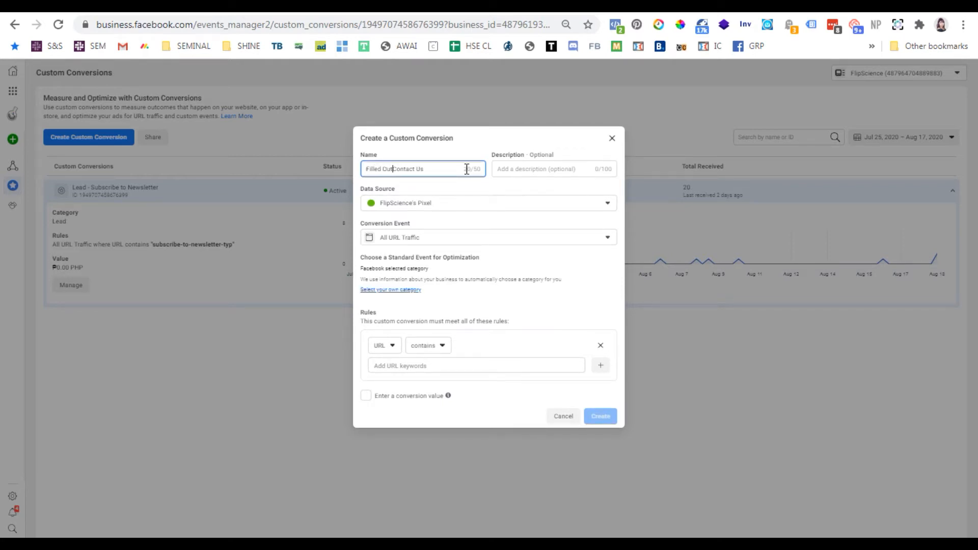
key("End")
key("BackSpace")
key("BackSpace")
type("Form")
Step: Keep All URL Traffic as the conversion event and choose Contact as the standard event for optimization
left_click(457, 235)
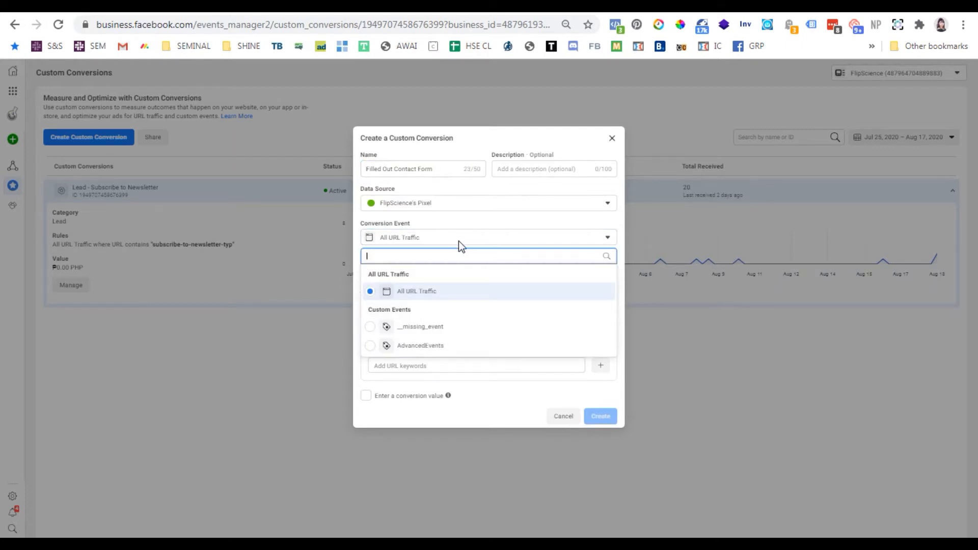
left_click(458, 240)
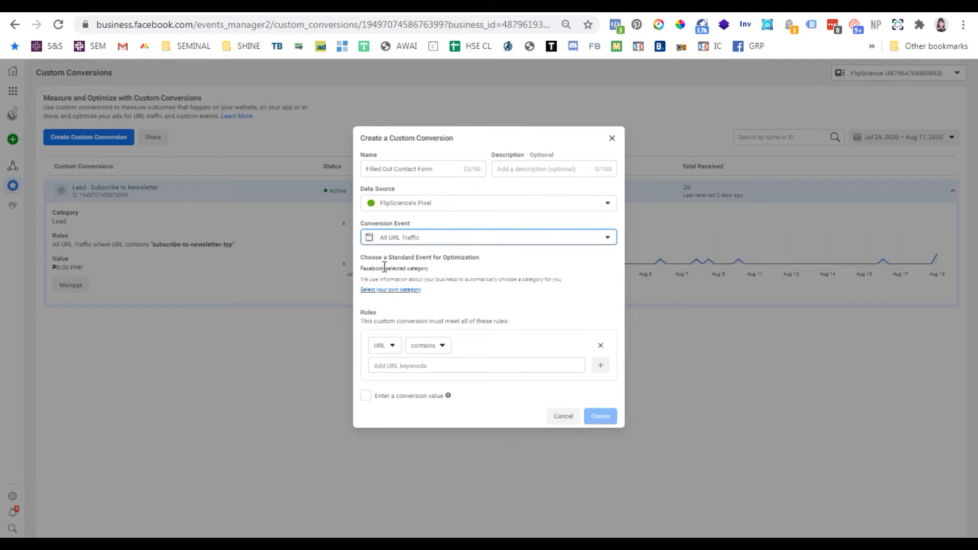
left_click(416, 291)
left_click(434, 275)
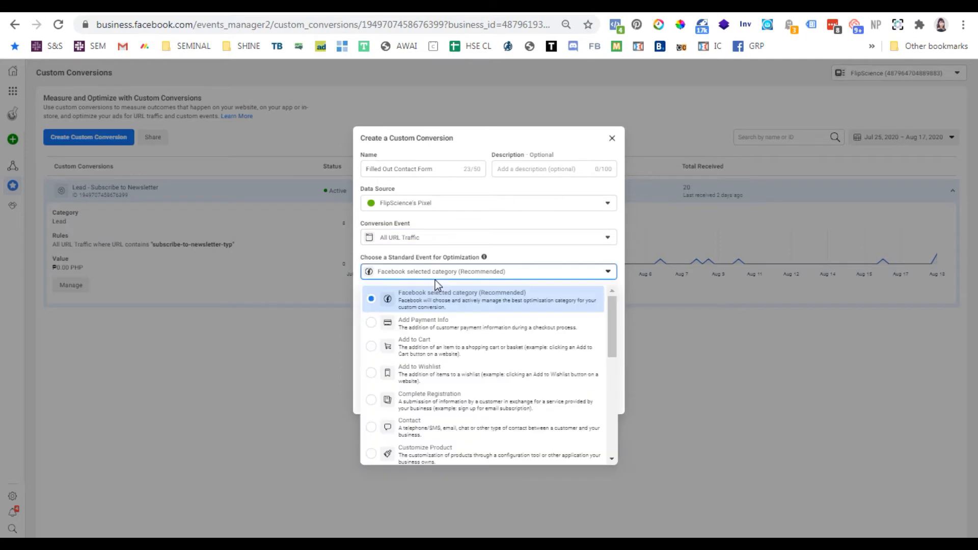
scroll(448, 356, "down", 3)
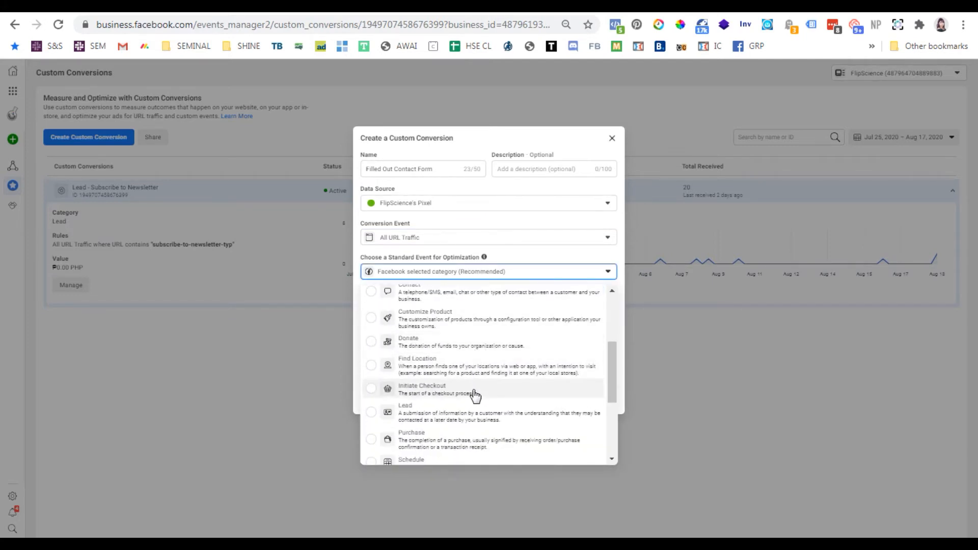
scroll(473, 400, "up", 1)
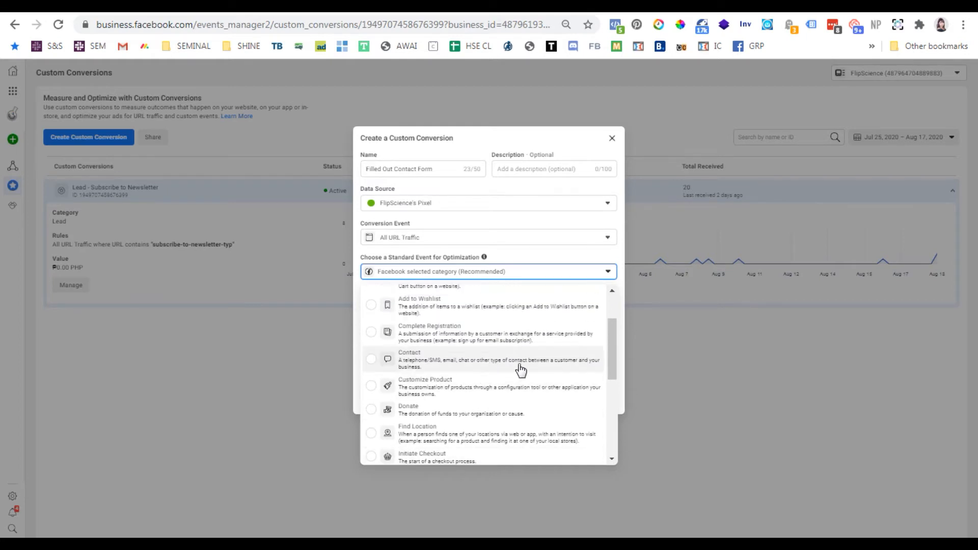
left_click(520, 371)
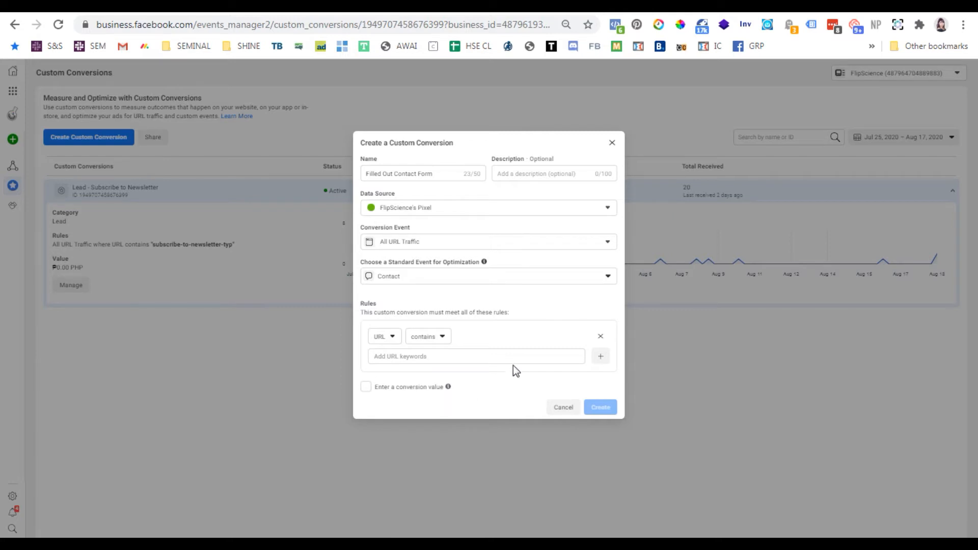
left_click(525, 359)
key("ctrl+v")
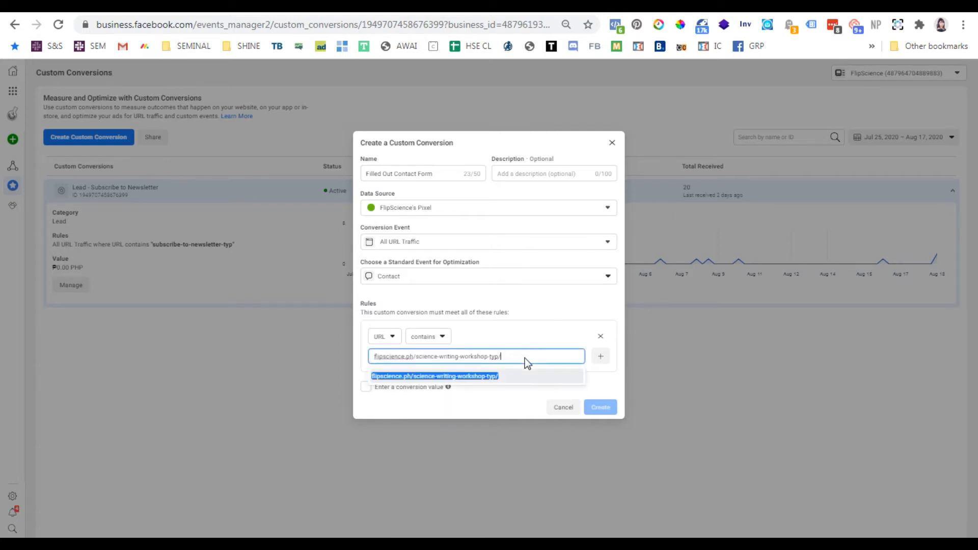
left_click(592, 322)
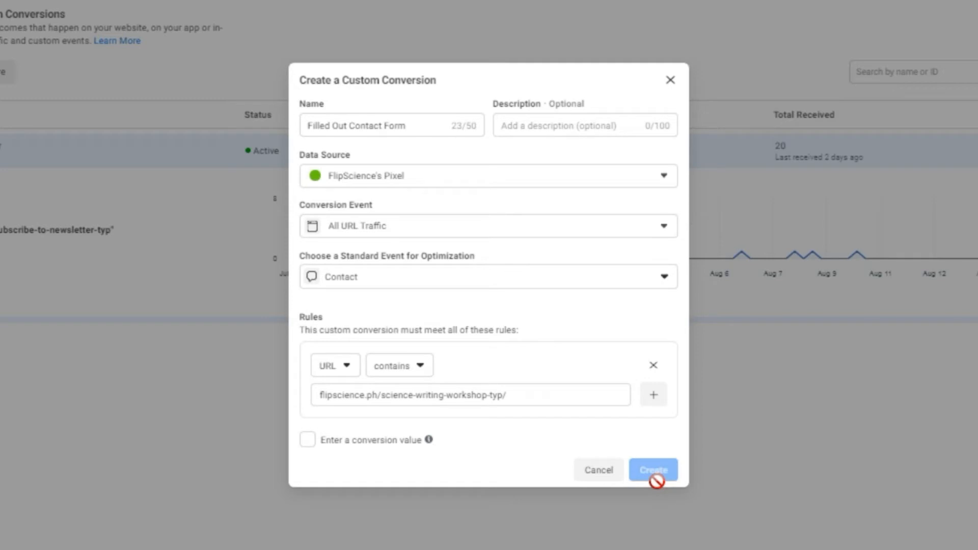
left_click(564, 400)
triple_click(564, 396)
left_click(564, 397)
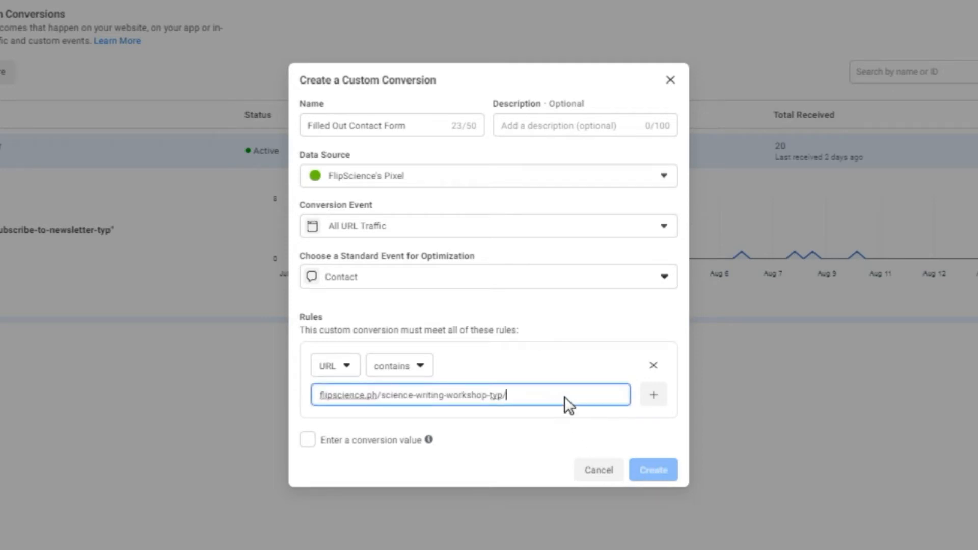
key("ctrl+a")
key("ctrl+c")
key("BackSpace")
Step: Add flipscience.ph/science-writing-workshop-typ/ as the keyword of the "URL contains" rule
left_click(562, 355)
left_click(533, 394)
key("ctrl+v")
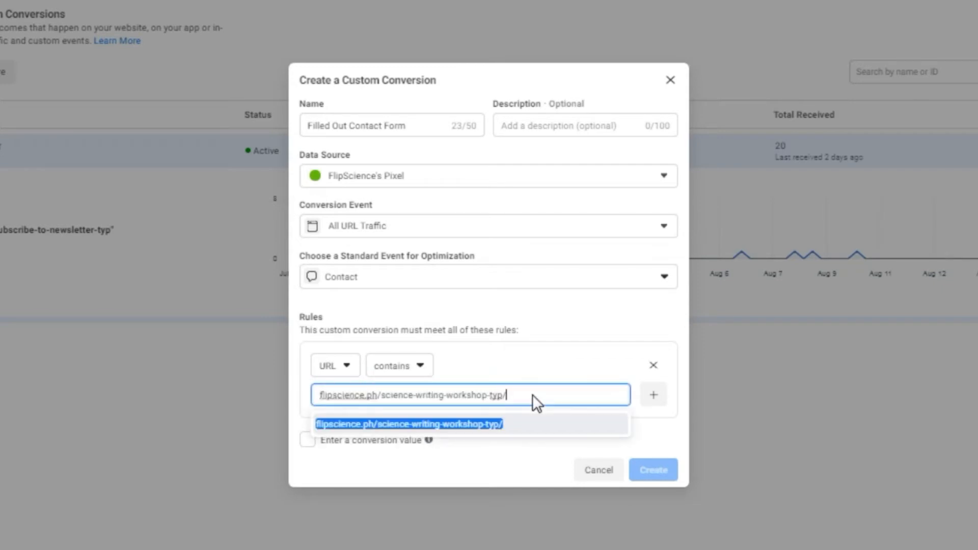
left_click(529, 427)
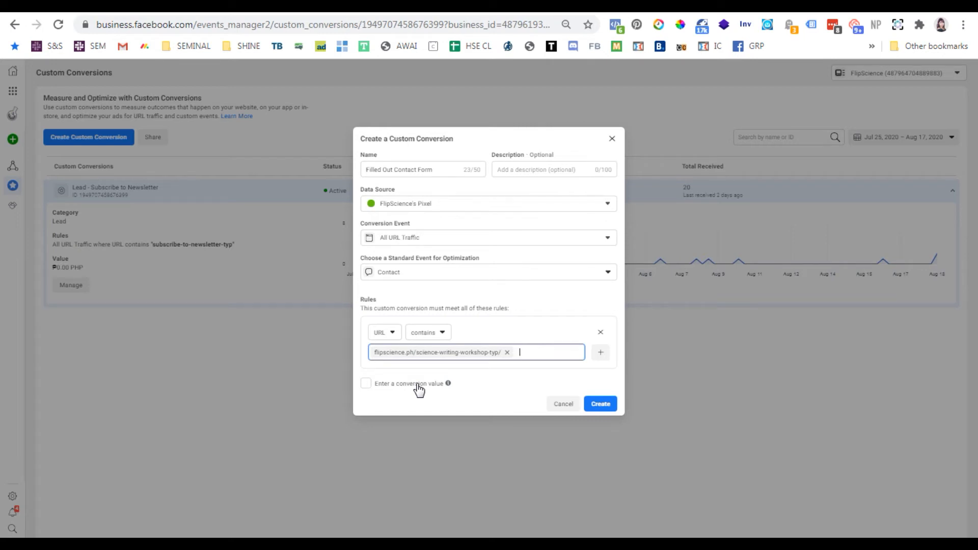
Step: Create the custom conversion without a conversion value and dismiss the confirmation
left_click(418, 390)
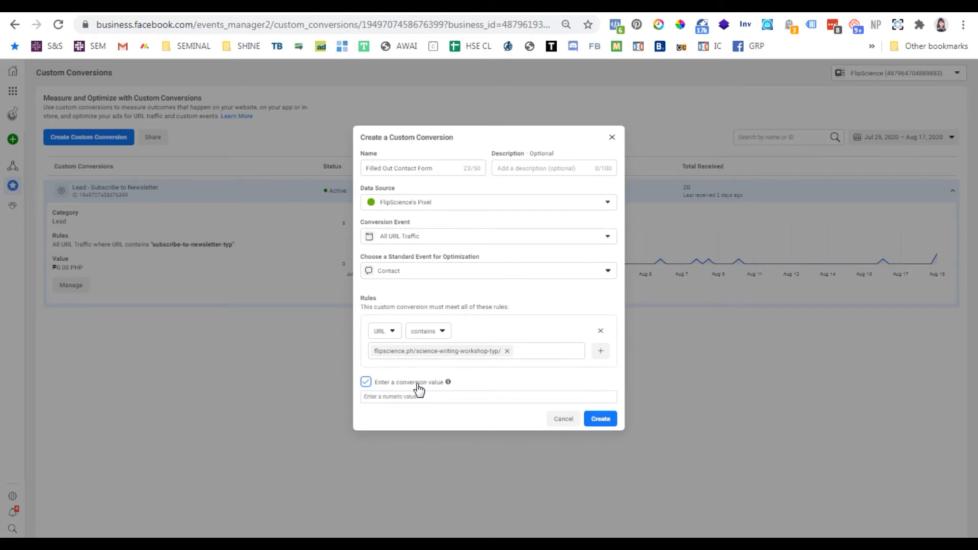
left_click(418, 385)
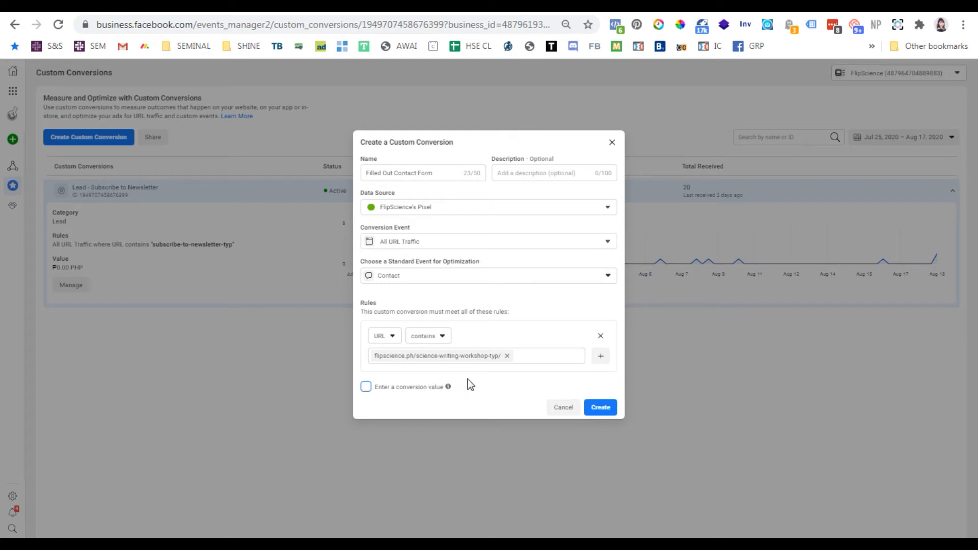
left_click(605, 410)
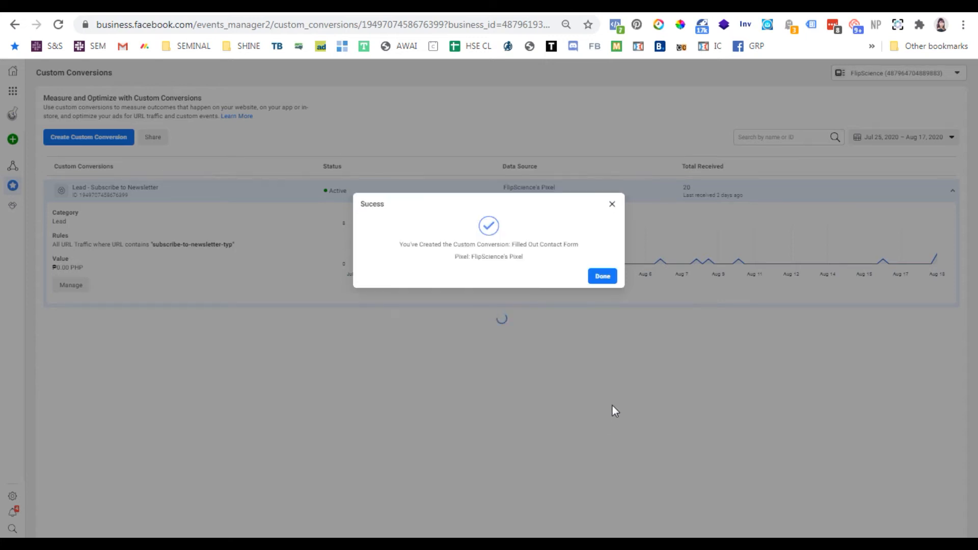
left_click(609, 276)
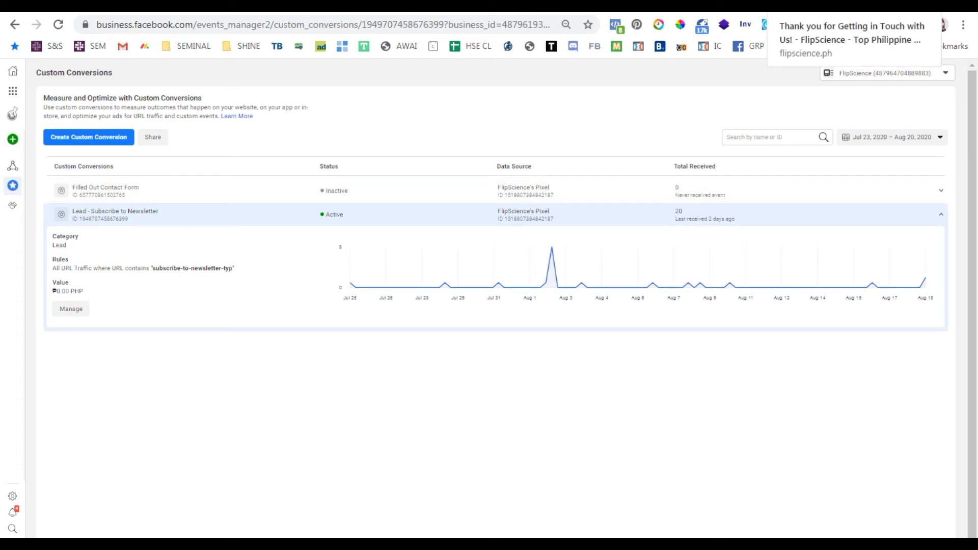
Step: Reload the FlipScience thank-you page and check its pixel events in Facebook Pixel Helper
left_click(850, 7)
right_click(664, 181)
left_click(713, 222)
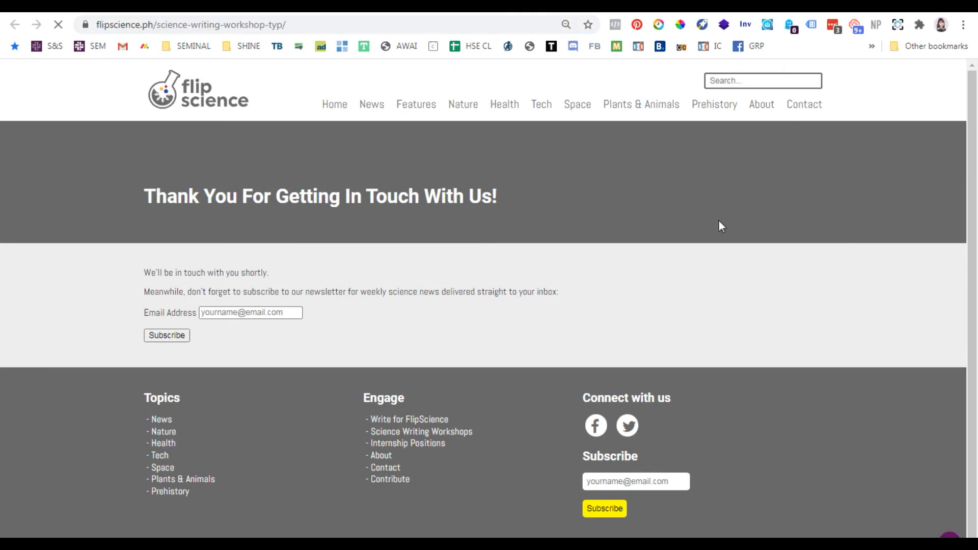
left_click(613, 26)
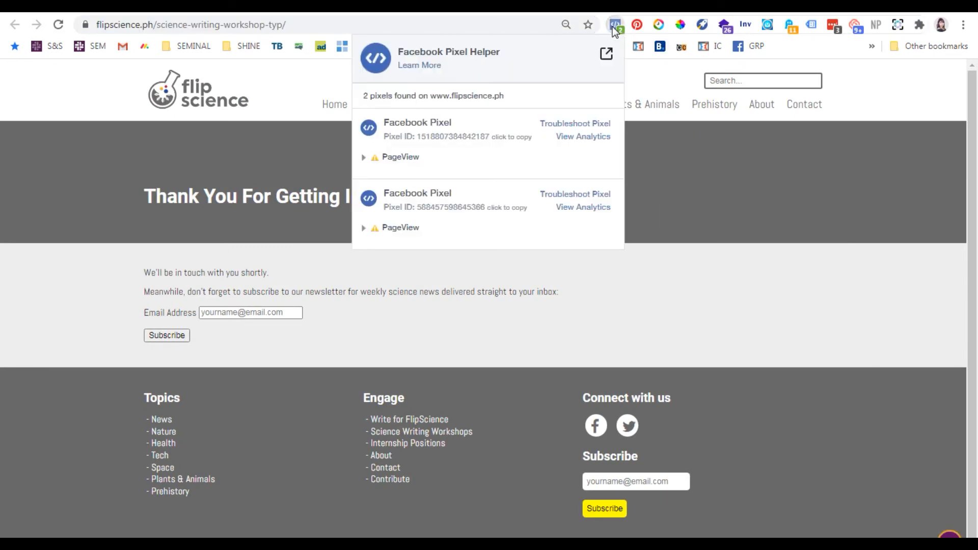
left_click(778, 280)
right_click(846, 6)
left_click(841, 52)
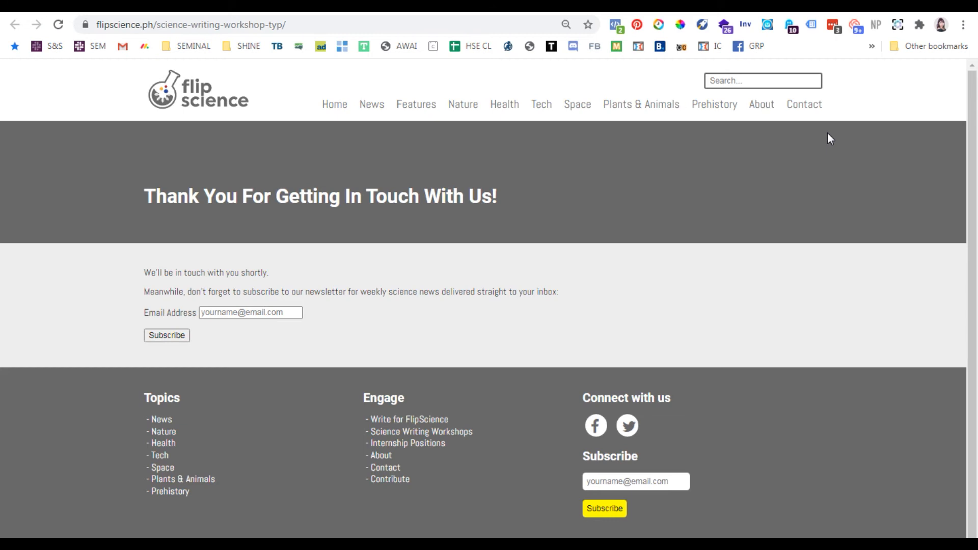
Step: Pause the Ghostery tracker blocker and reload the thank-you page
left_click(791, 26)
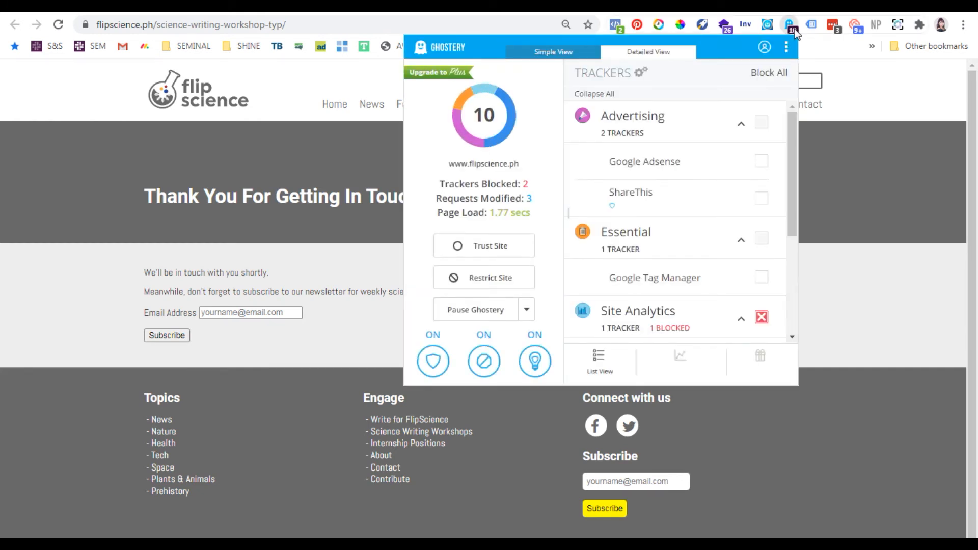
left_click(471, 310)
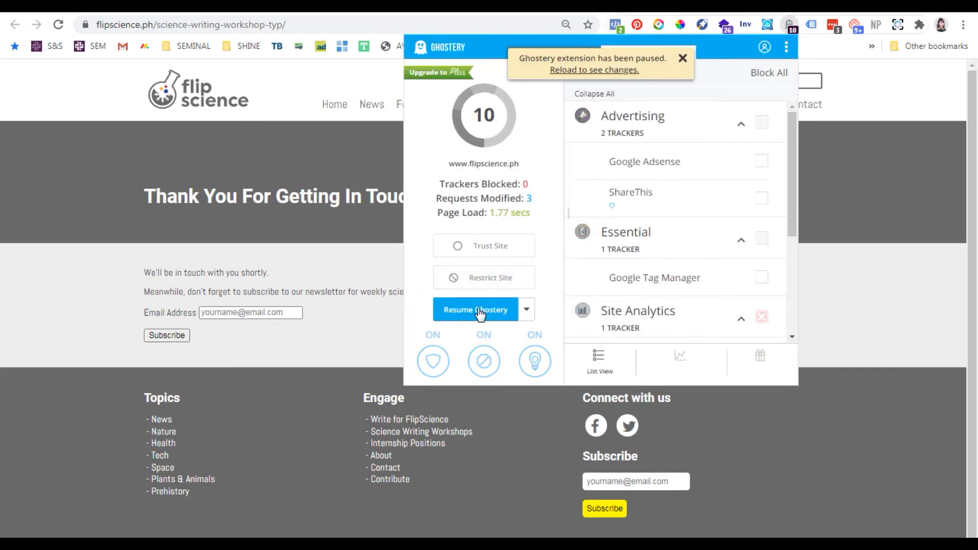
right_click(827, 209)
left_click(854, 237)
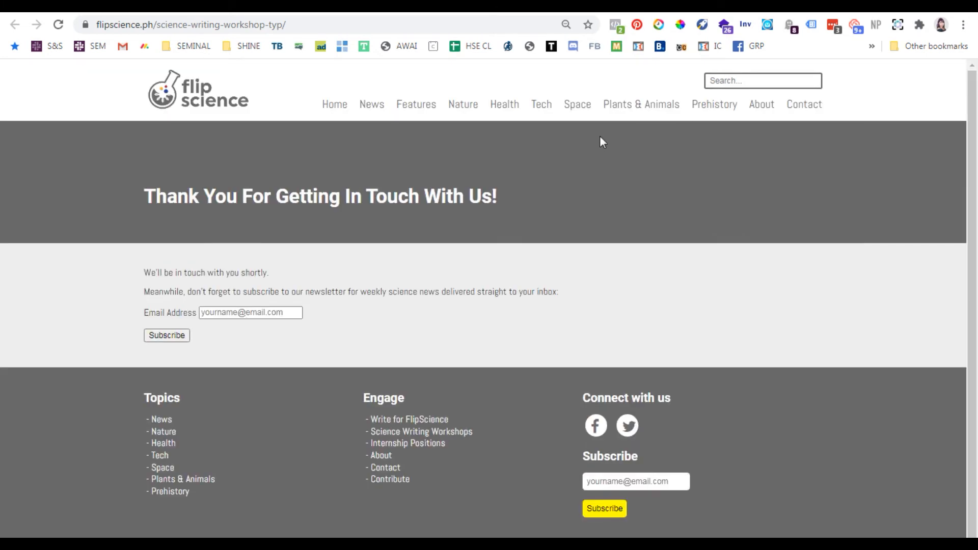
Step: Check Facebook Pixel Helper for the Filled Out Contact Form event and reload the Custom Conversions page
left_click(616, 25)
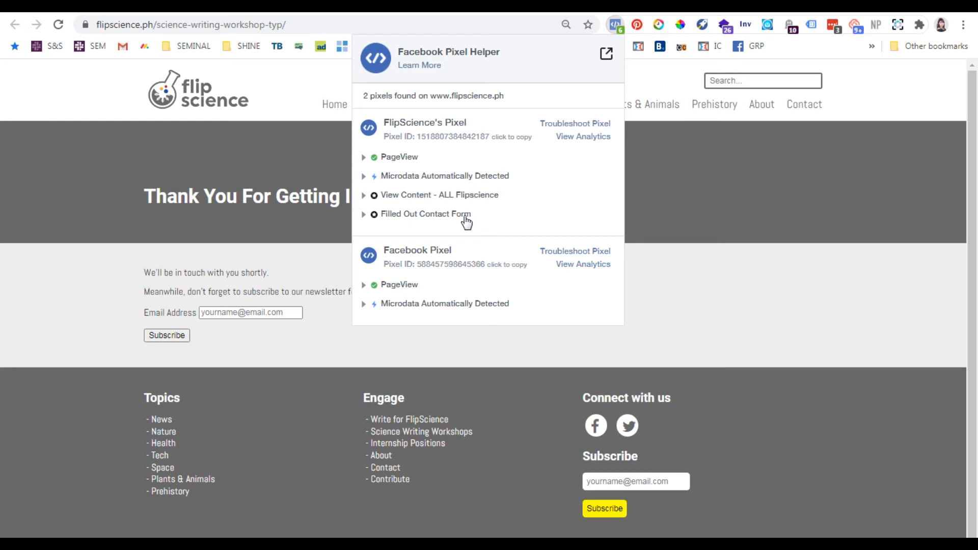
left_click(852, 220)
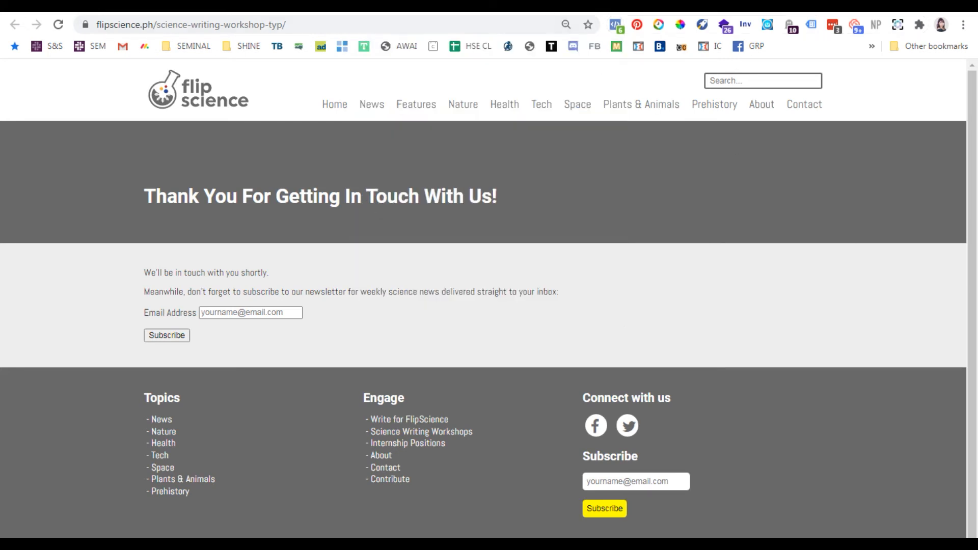
left_click(547, 6)
right_click(631, 351)
left_click(683, 385)
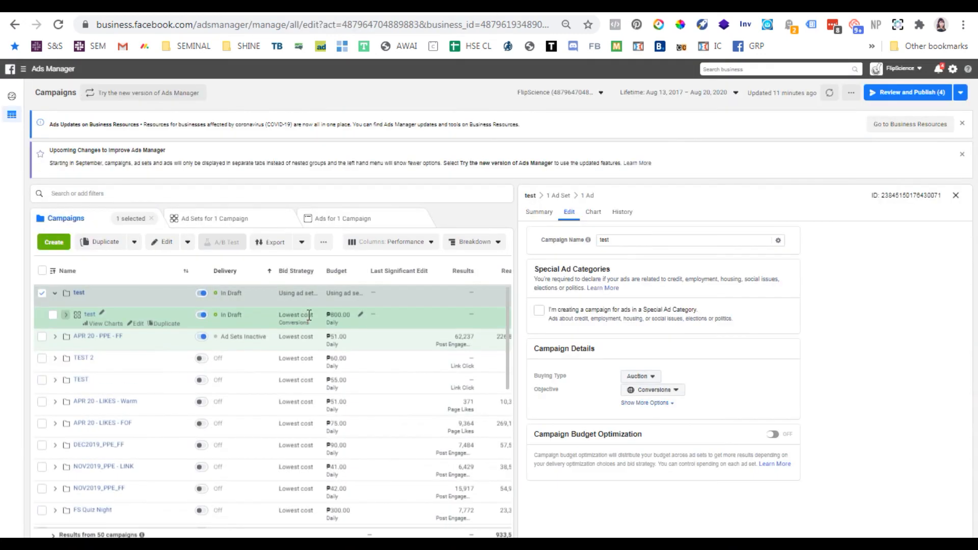
Step: View the new custom conversion form from the test ad set's conversion event choices, close it unfilled and return to the Custom Conversions page
left_click(309, 315)
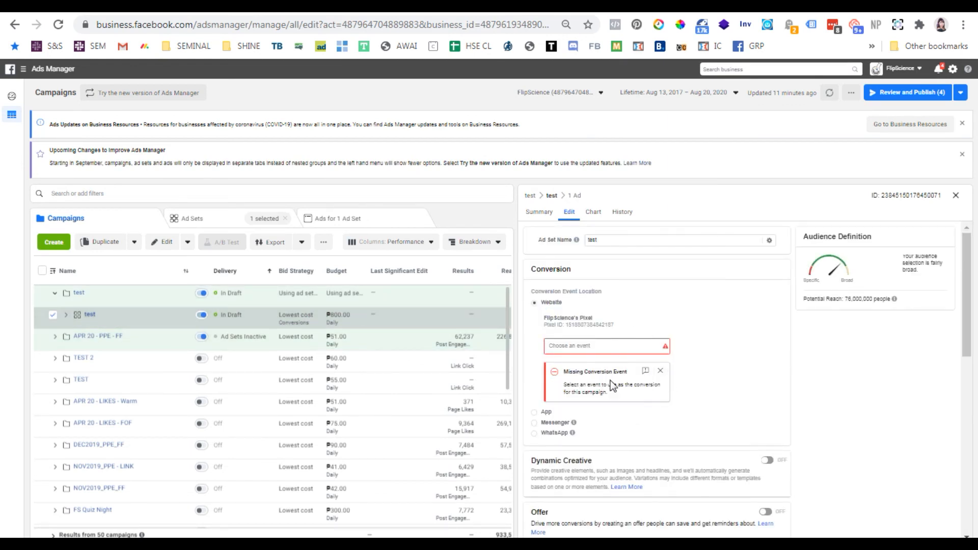
left_click(603, 346)
scroll(649, 426, "down", 5)
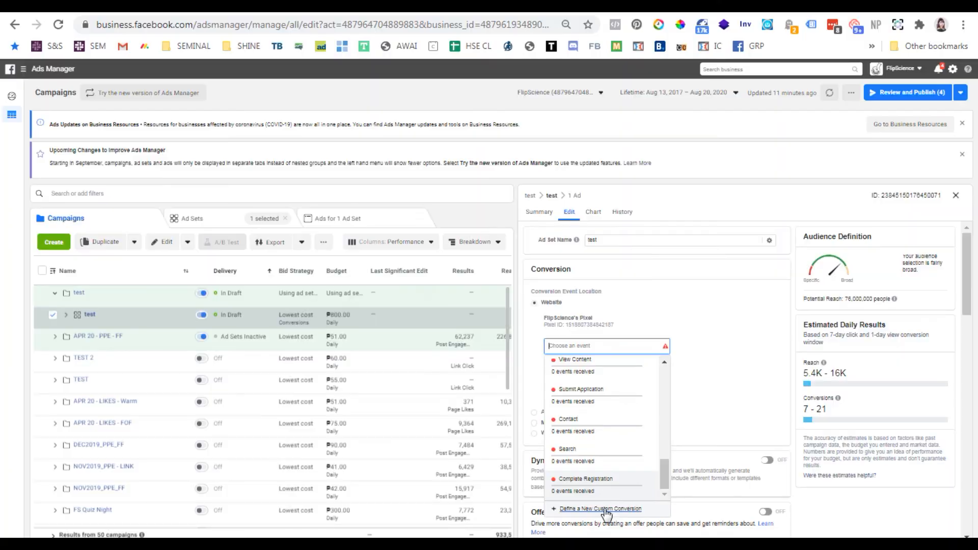
left_click(528, 511)
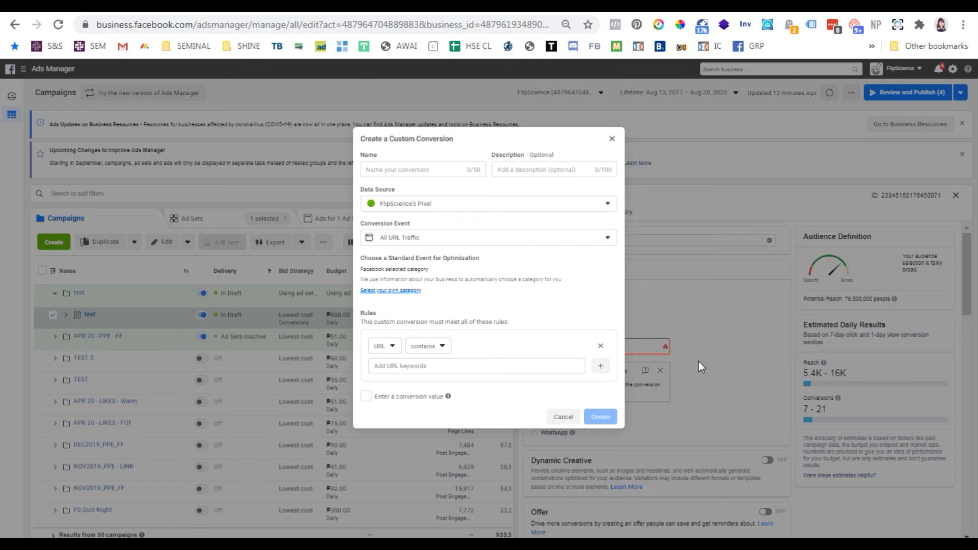
left_click(612, 138)
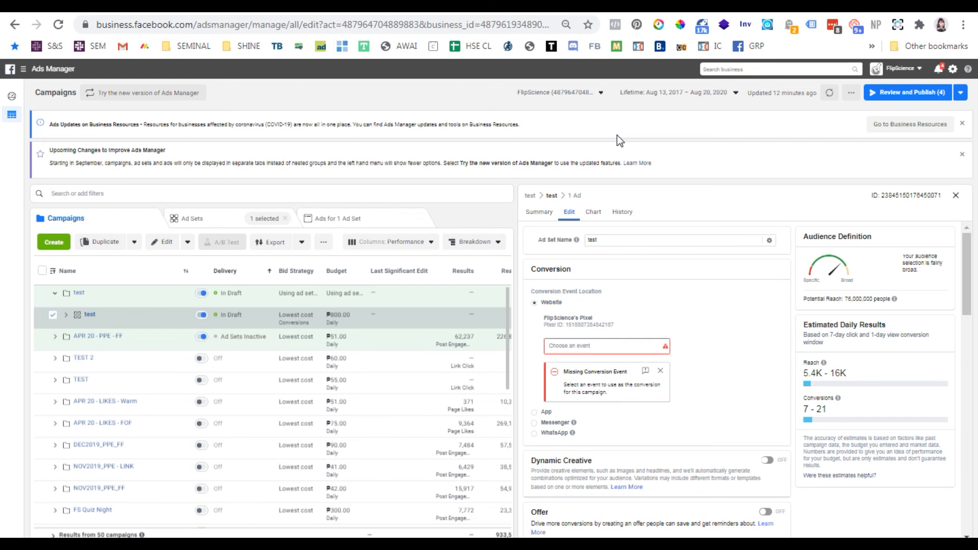
left_click(586, 7)
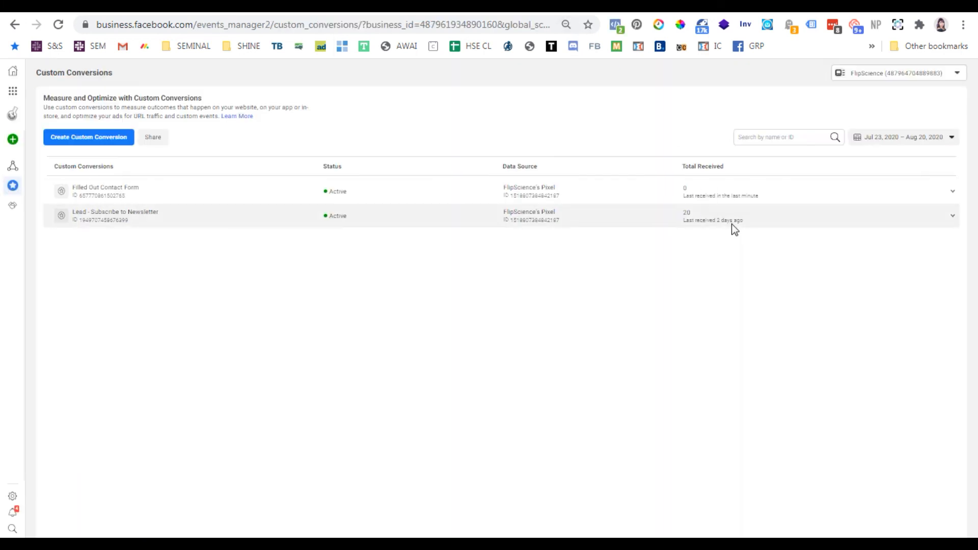